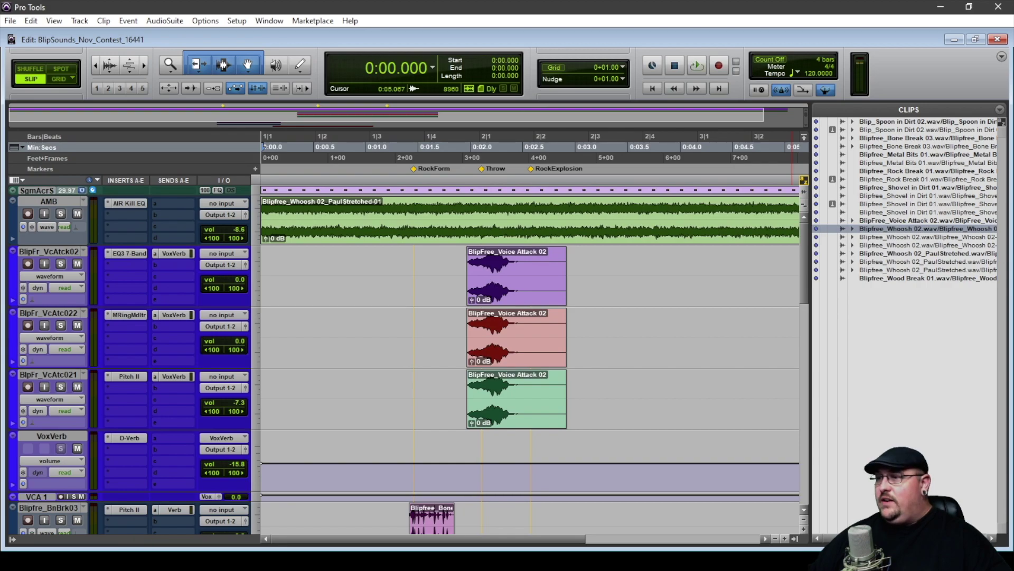
# Audition the Blipfree_Whoosh 02_PaulStretched clip, then solo the AMB track and play it.
pyautogui.keyDown('alt'); pyautogui.click(872, 253); pyautogui.keyUp('alt')
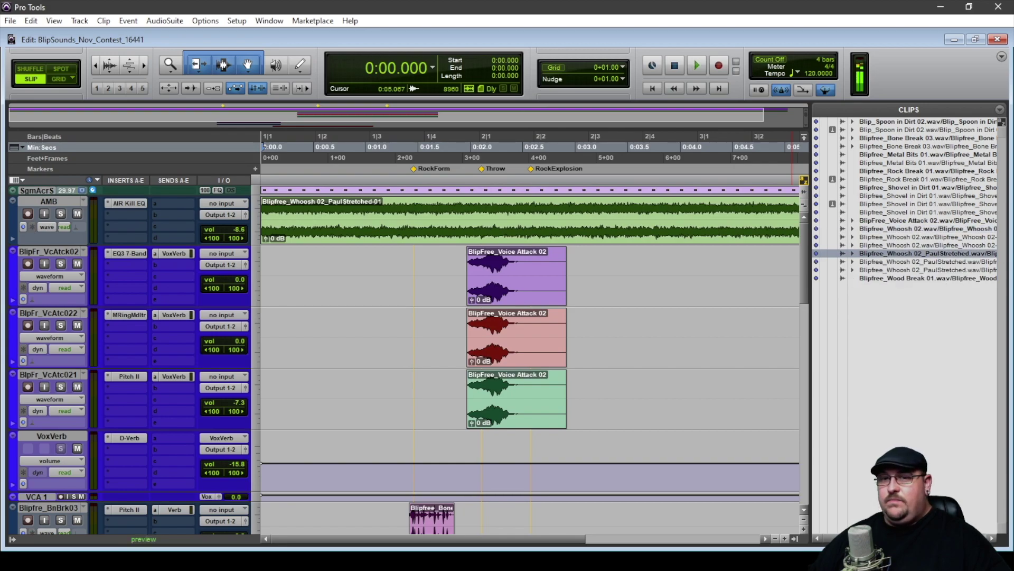
pyautogui.press('space')
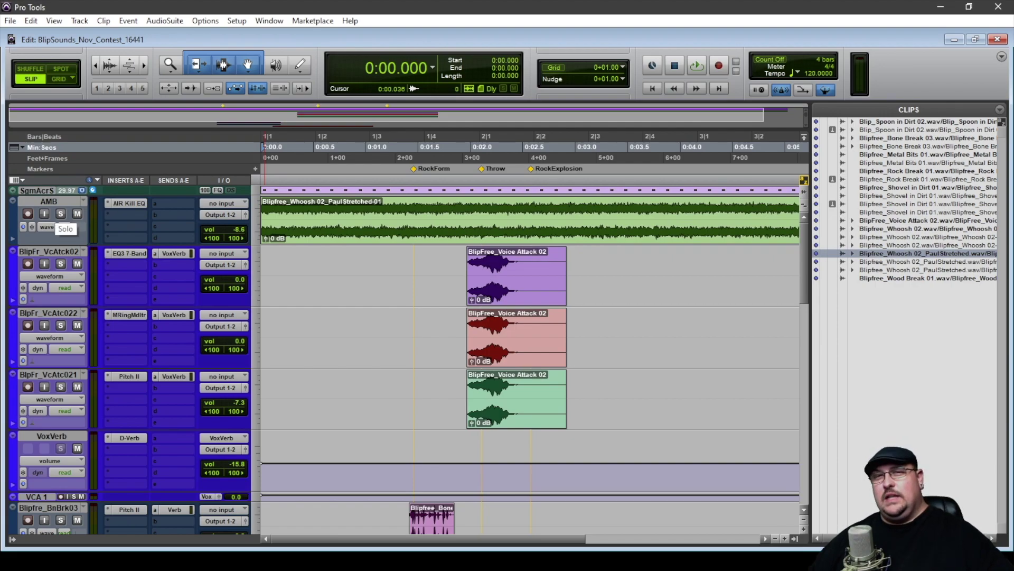
pyautogui.click(61, 213)
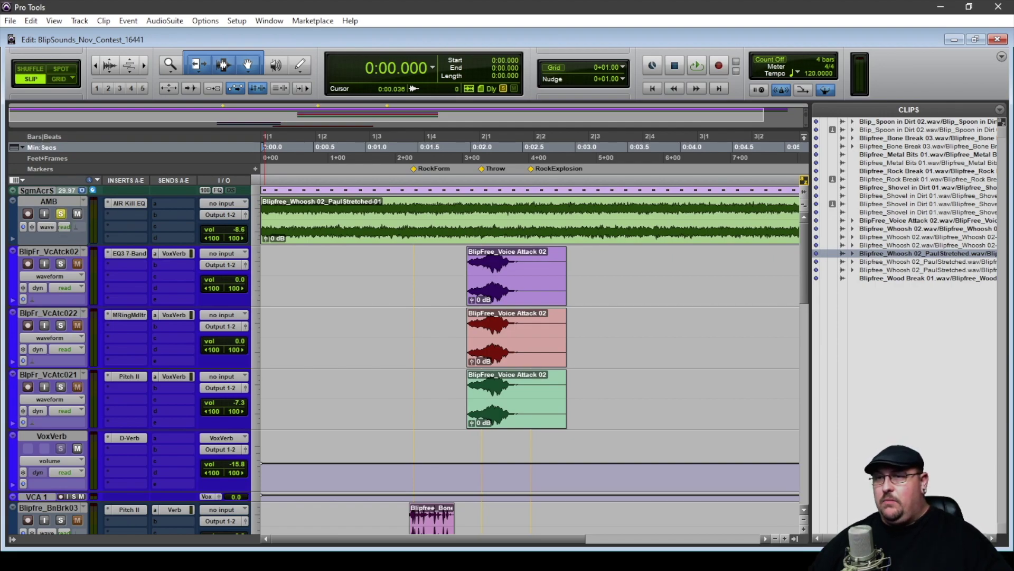
pyautogui.press('space')
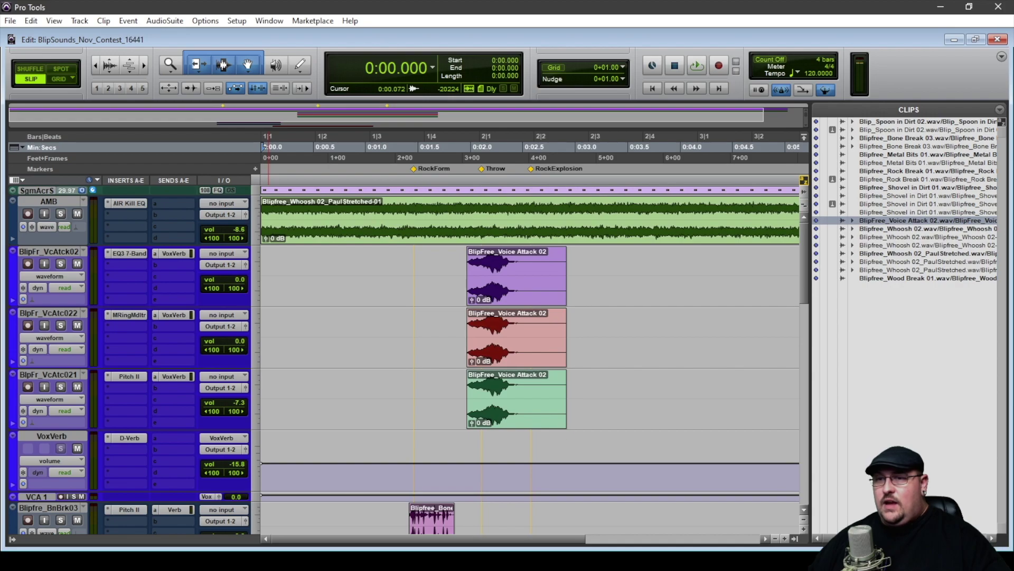
# Solo the voice attack tracks and inspect the EQ3 7-Band insert on the first one.
pyautogui.click(61, 264)
pyautogui.click(61, 326)
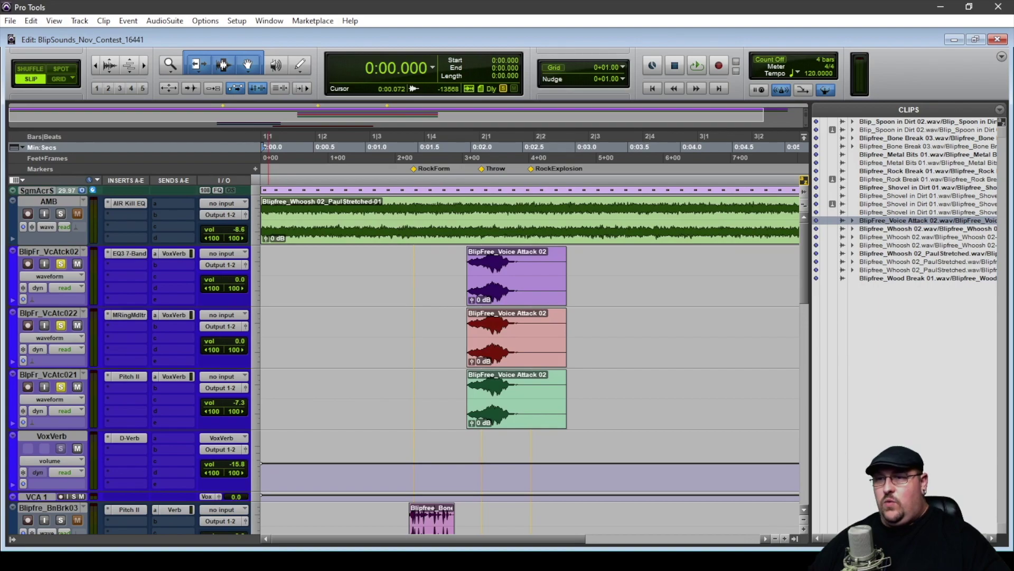
pyautogui.click(129, 254)
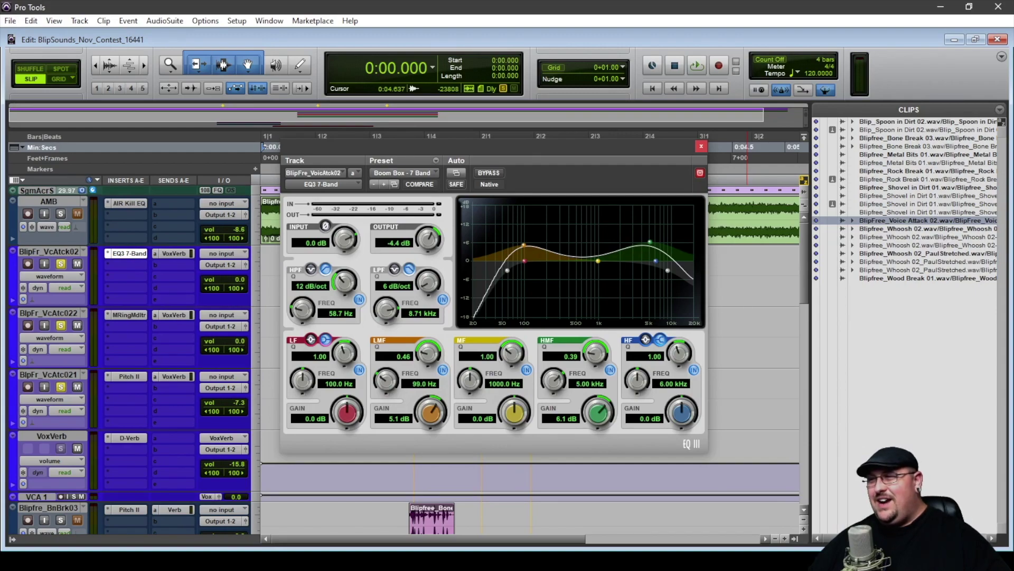
pyautogui.click(701, 146)
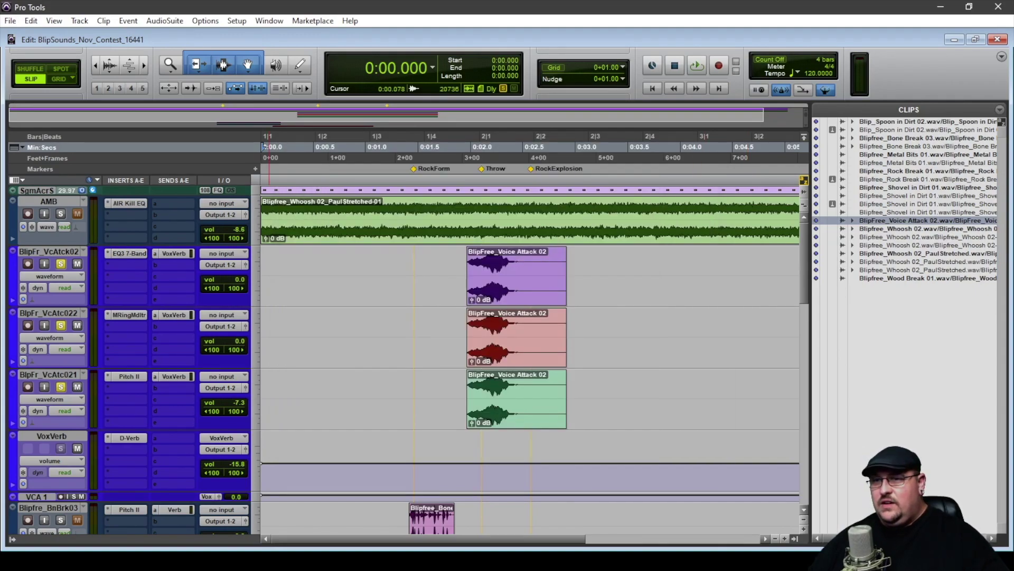
# Inspect the MRingModulator and Pitch II inserts on the other two voice attack tracks, and play the tracks from about 0:01.638.
pyautogui.click(129, 314)
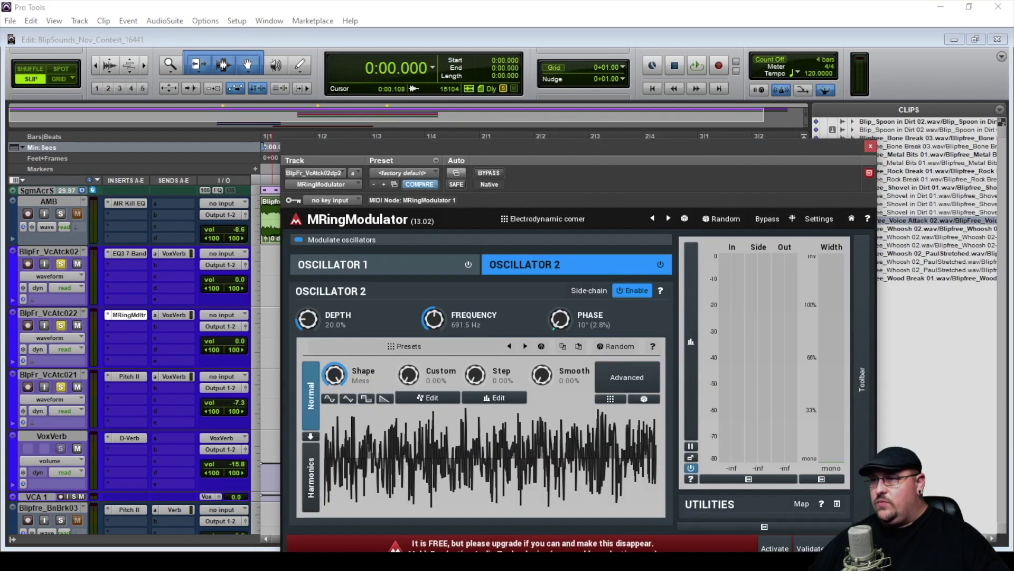
pyautogui.moveTo(599, 147); pyautogui.dragTo(572, 62)
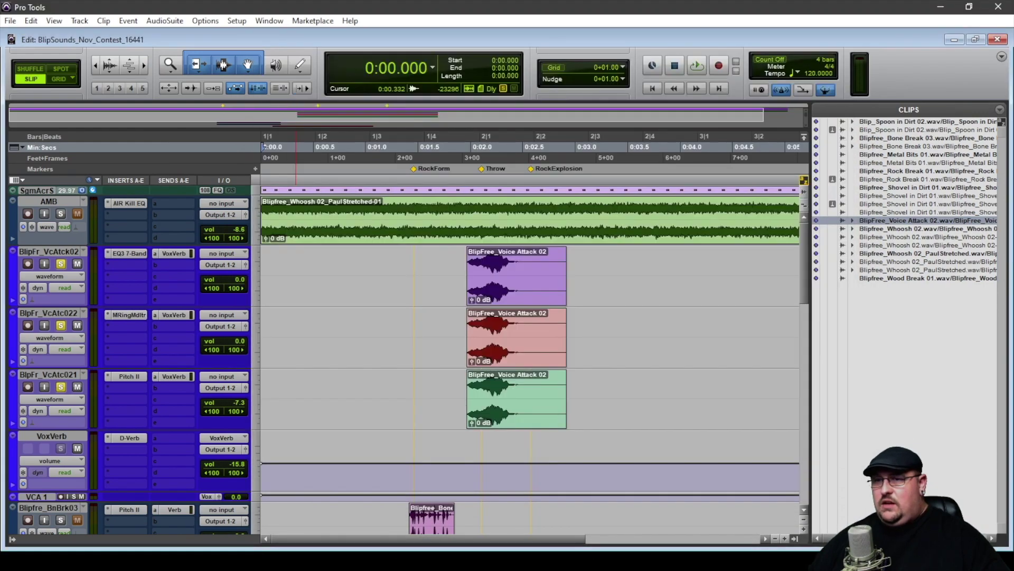
pyautogui.click(129, 376)
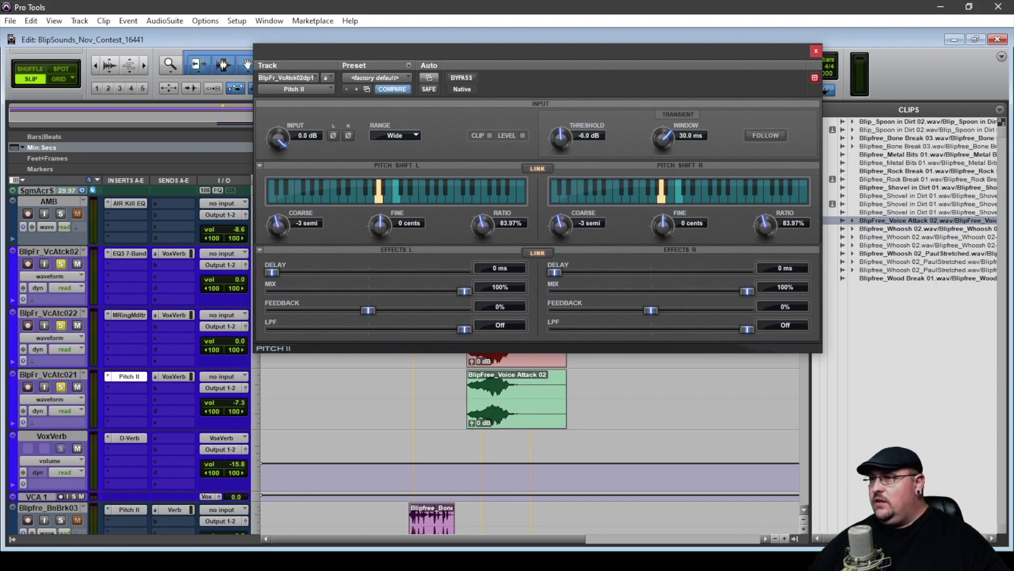
pyautogui.click(816, 51)
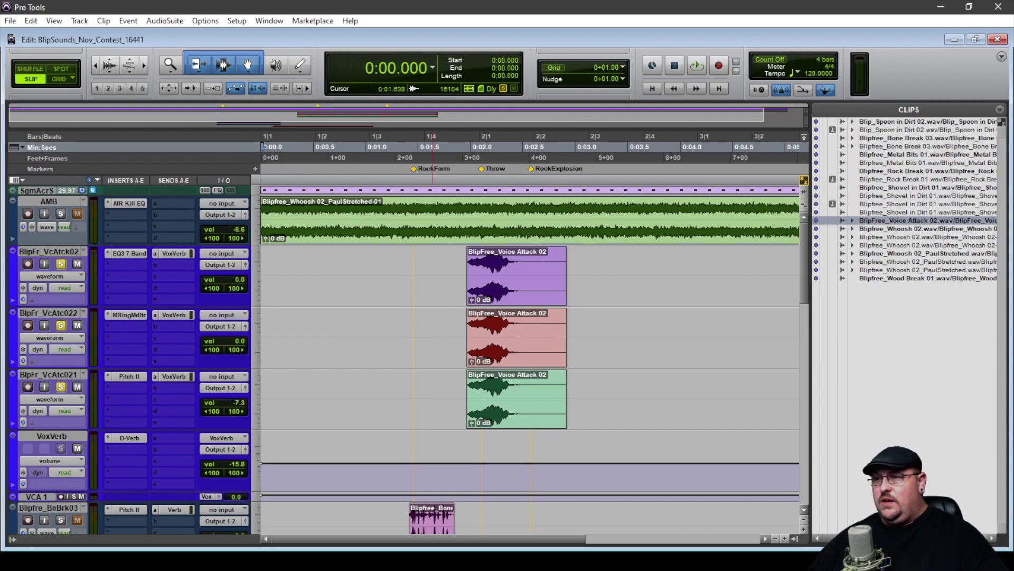
pyautogui.click(433, 145)
pyautogui.press('space')
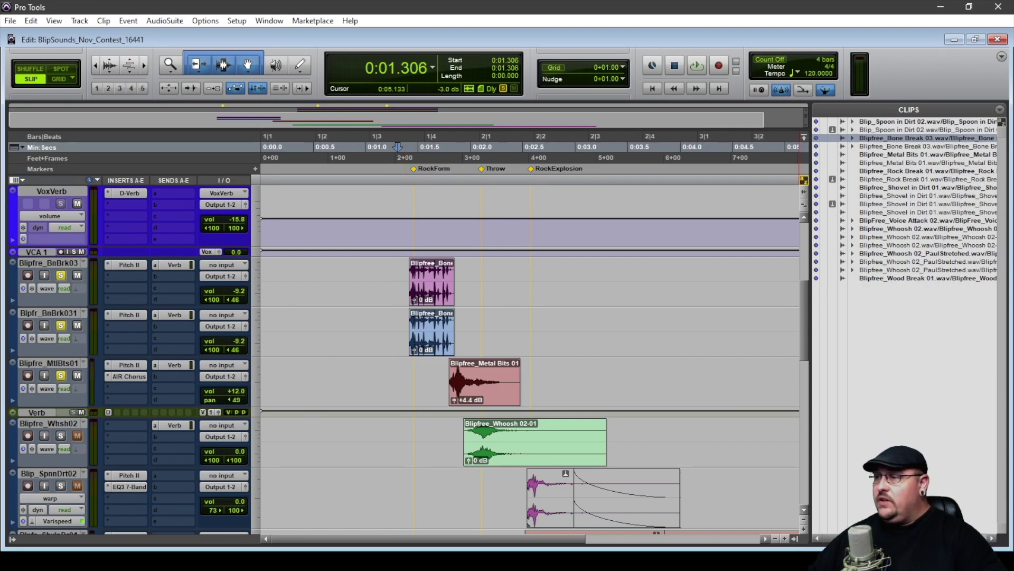
# Play the soloed bone break tracks from 0:01.306 and inspect the Pitch II insert on the first bone break track.
pyautogui.press('space')
pyautogui.press('space')
pyautogui.hotkey('ctrl', 'shift', 'l')
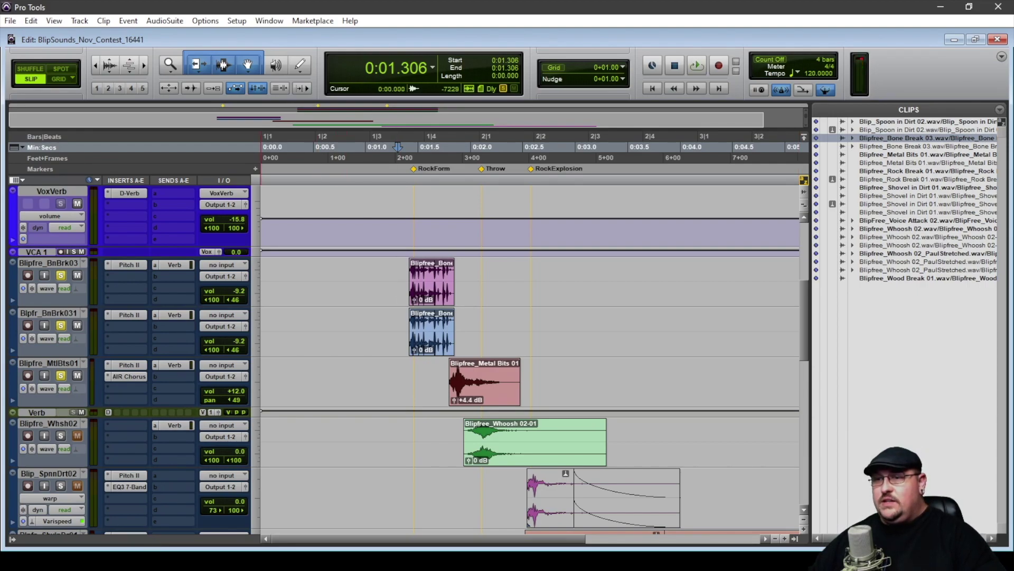
pyautogui.click(126, 264)
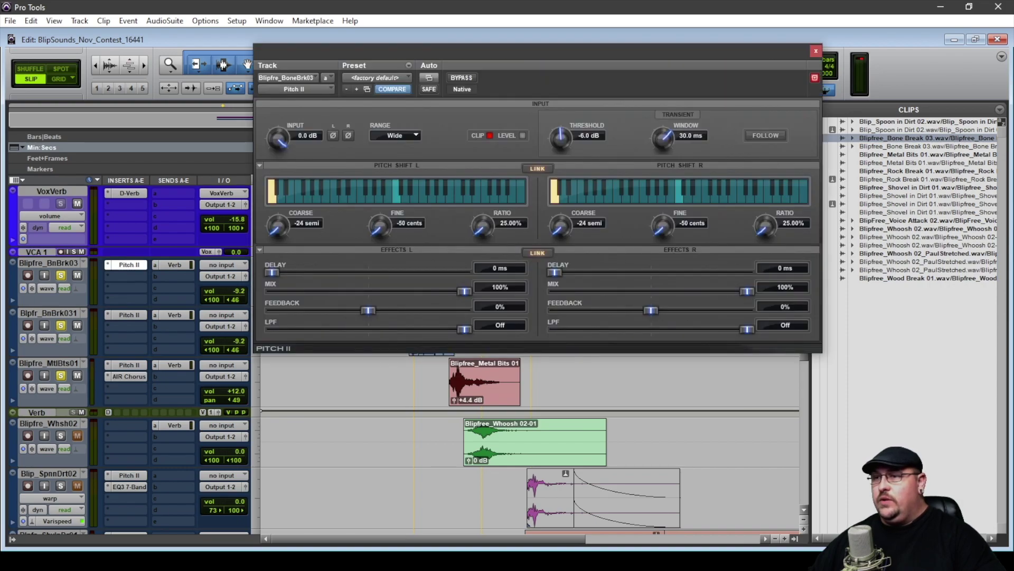
pyautogui.moveTo(561, 56); pyautogui.dragTo(521, 63)
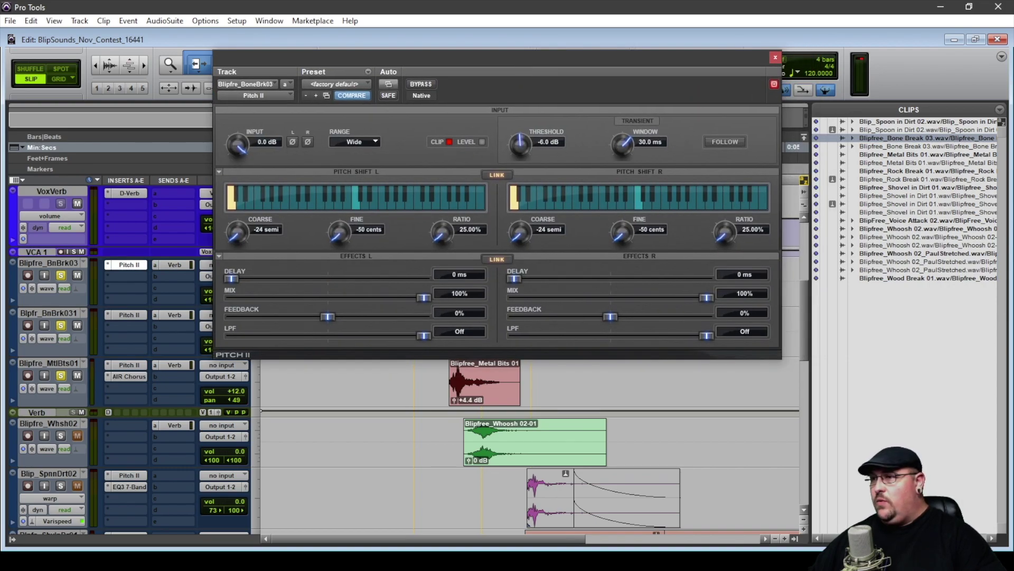
pyautogui.click(775, 57)
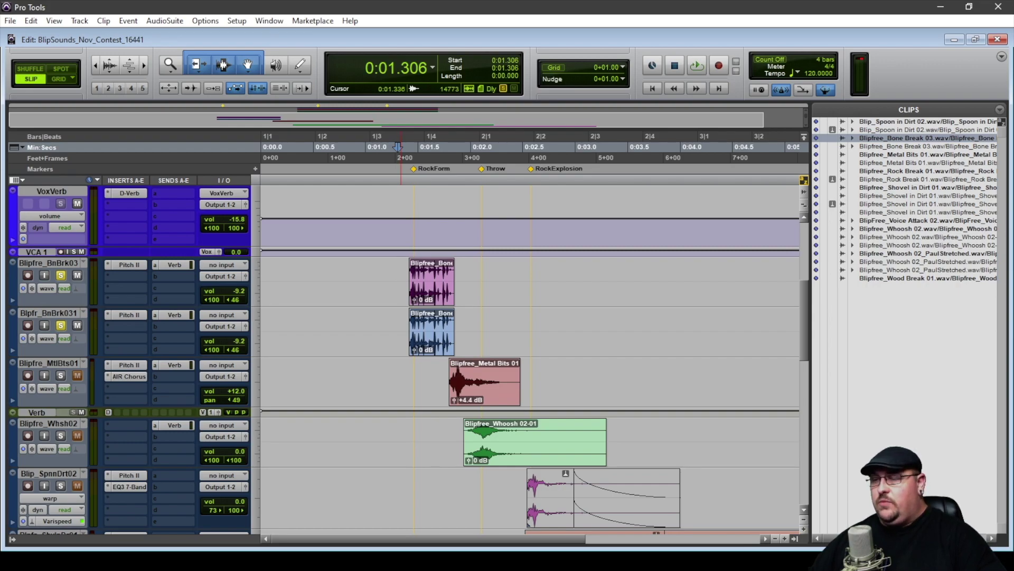
pyautogui.press('space')
pyautogui.press('space')
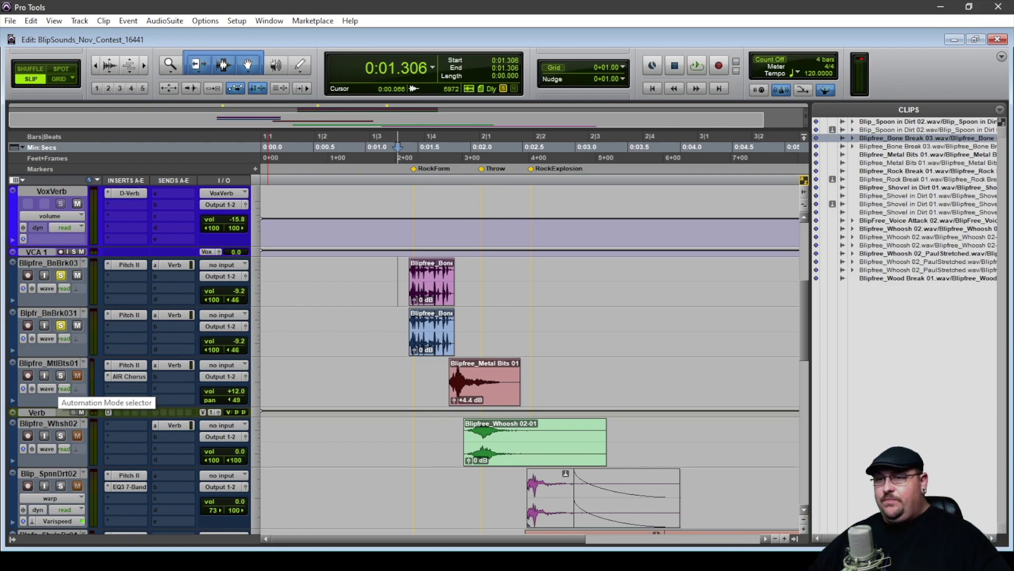
# Solo the metal bits track, audition the Blipfree_Metal Bits 01 clip and inspect the track's Pitch II insert.
pyautogui.click(61, 375)
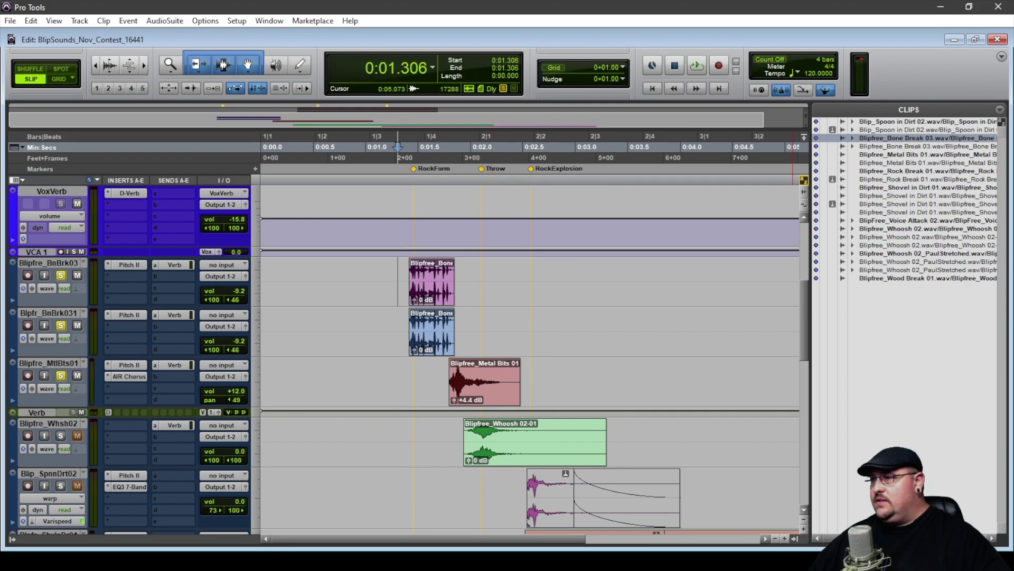
pyautogui.keyDown('alt'); pyautogui.click(927, 155); pyautogui.keyUp('alt')
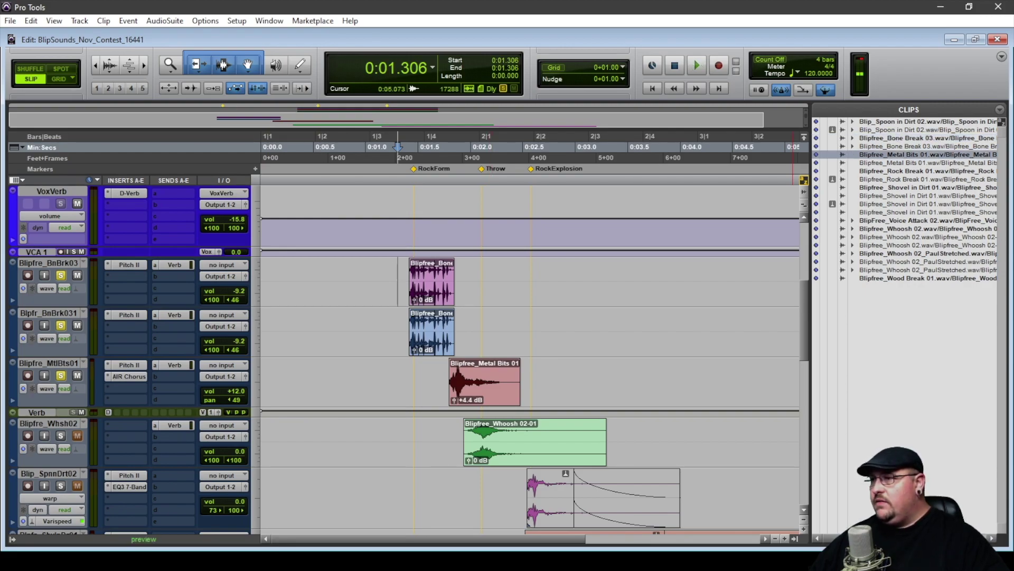
pyautogui.click(128, 364)
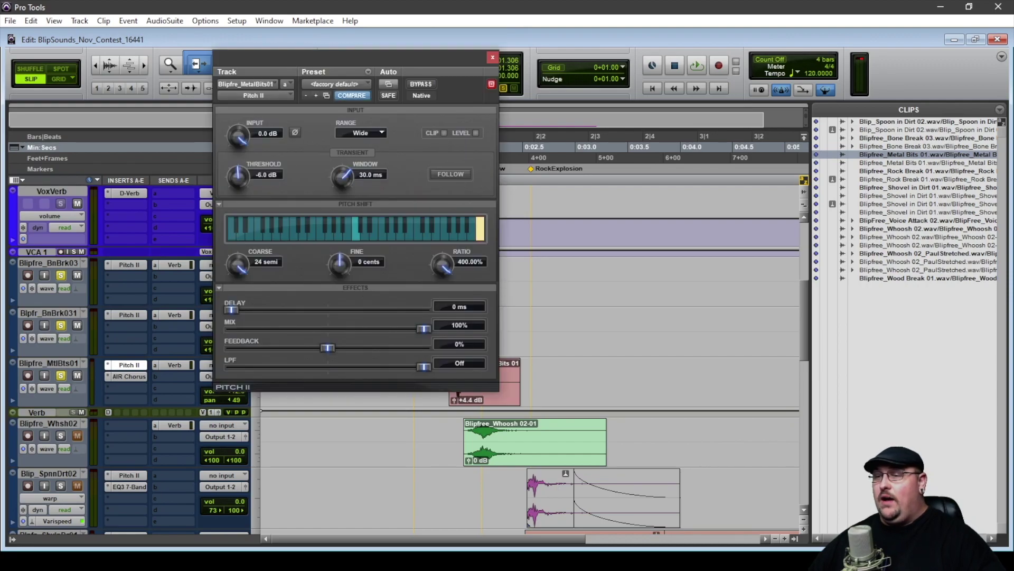
pyautogui.click(129, 365)
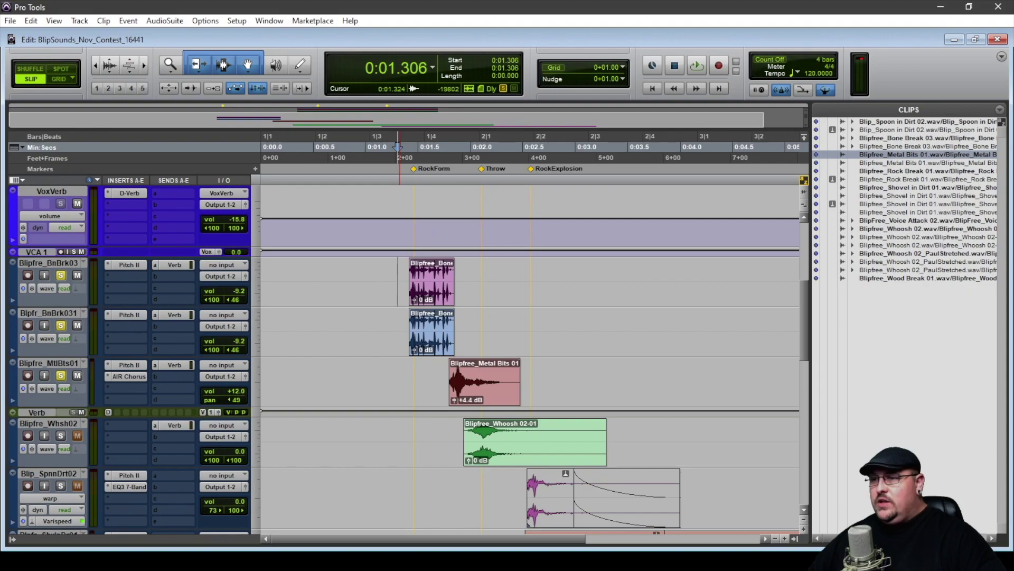
# Show the video window over the lower track headers and play the soloed tracks against the picture from 0:01.112.
pyautogui.hotkey('ctrl', '9')
pyautogui.moveTo(279, 331); pyautogui.dragTo(141, 373)
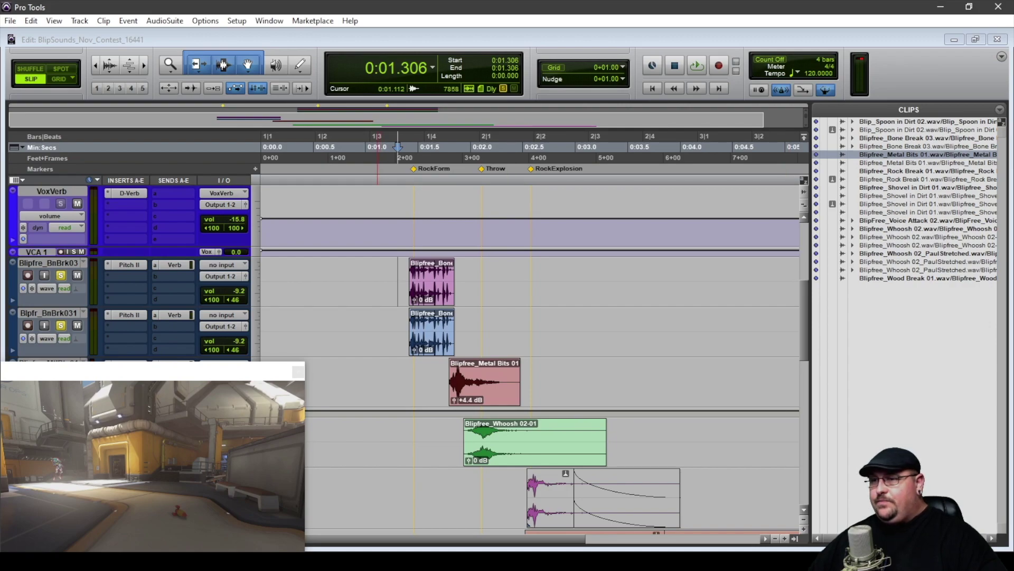
pyautogui.click(380, 147)
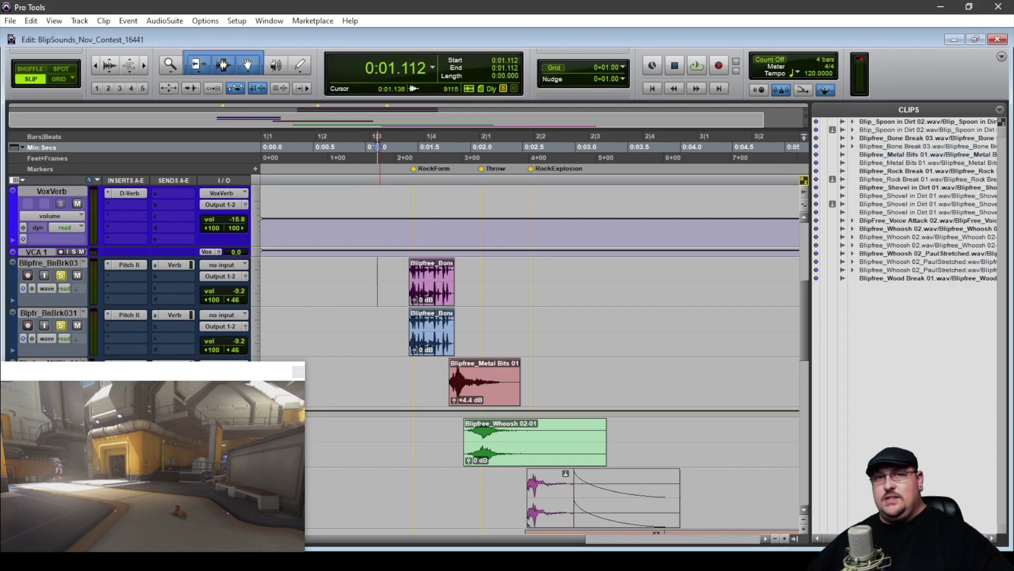
pyautogui.press('space')
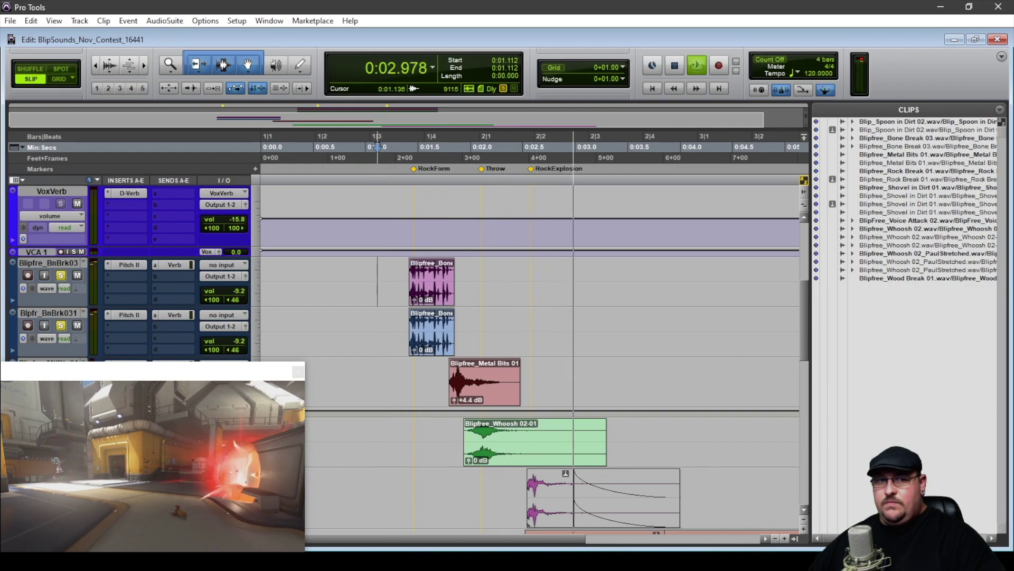
pyautogui.press('space')
# Audition the Spoon in Dirt 02, Rock Break 01 and Shovel in Dirt 01 source clips.
pyautogui.scroll(-3, 377, 147)
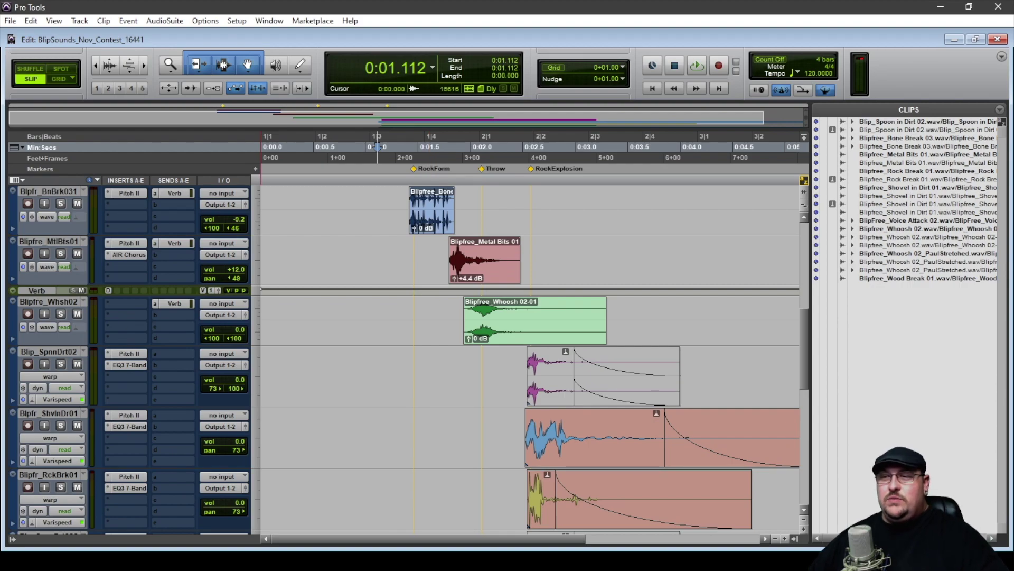
pyautogui.click(13, 339)
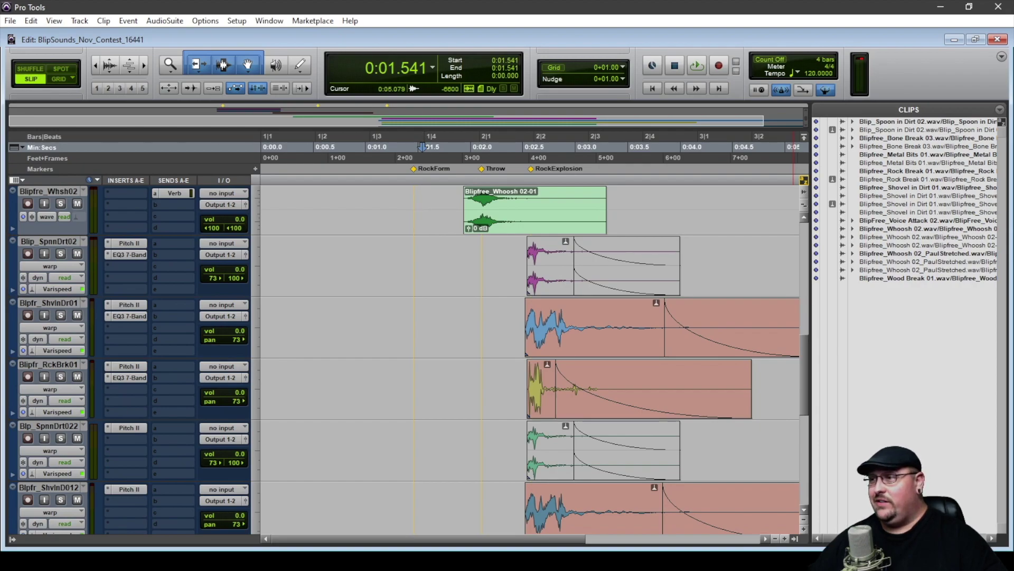
pyautogui.keyDown('alt'); pyautogui.click(927, 121); pyautogui.keyUp('alt')
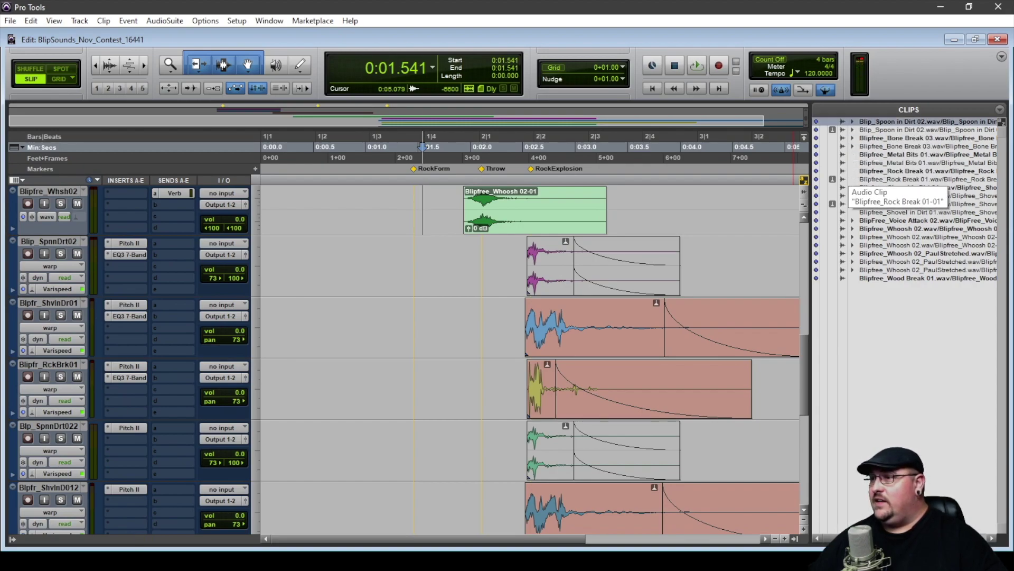
pyautogui.keyDown('alt'); pyautogui.click(898, 170); pyautogui.keyUp('alt')
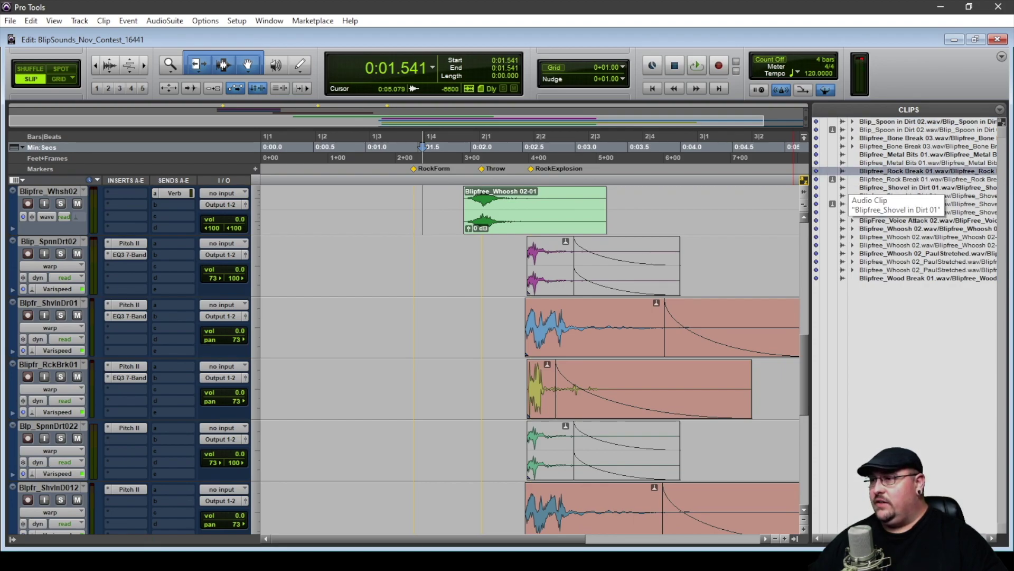
pyautogui.keyDown('alt'); pyautogui.click(898, 187); pyautogui.keyUp('alt')
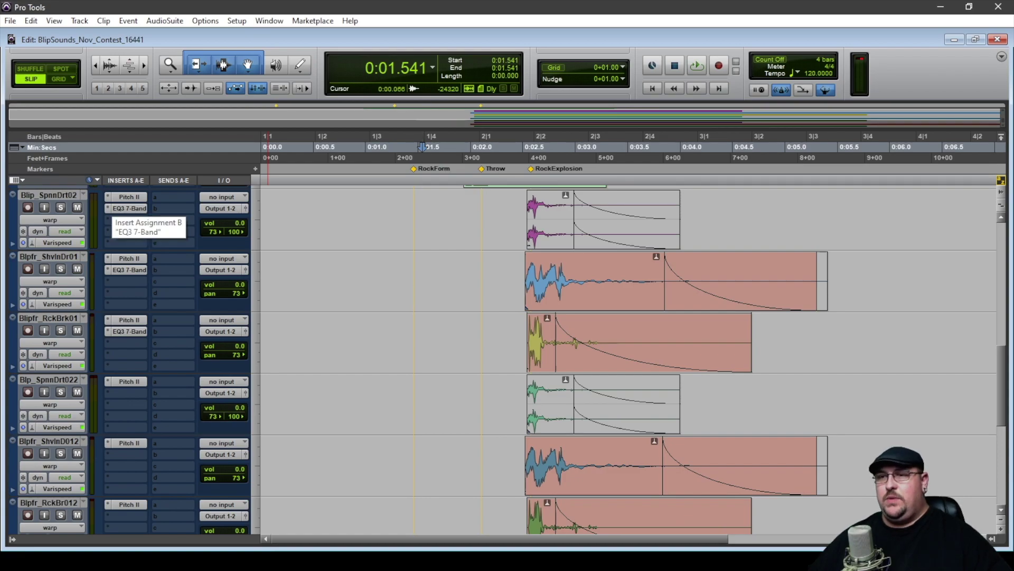
# Inspect the EQ3 7-Band insert on the first spoon in dirt track and play the soloed rock explosion layers from 0:01.789.
pyautogui.click(127, 208)
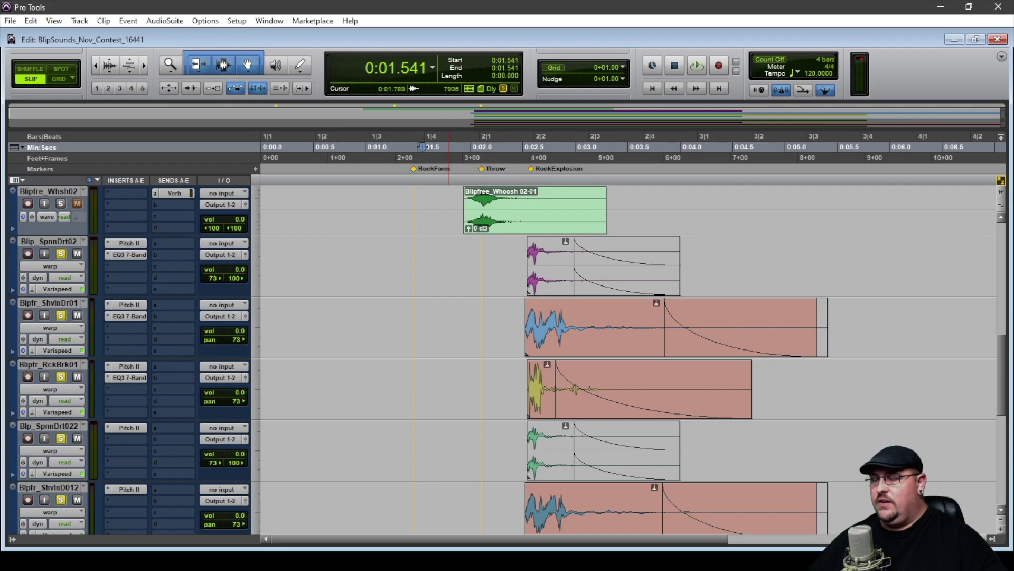
pyautogui.click(449, 159)
pyautogui.press('space')
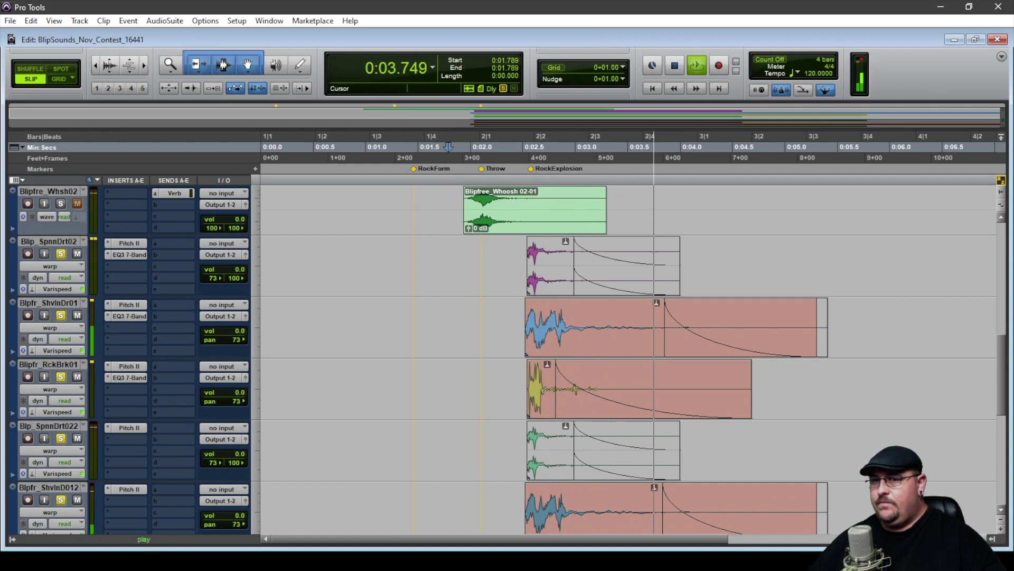
pyautogui.press('space')
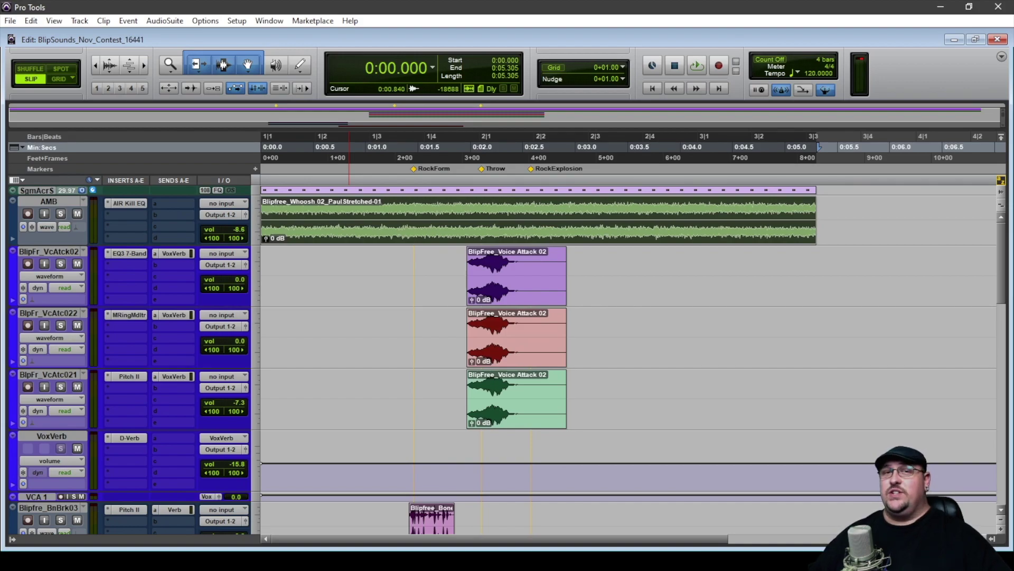
# Play the full mix of all tracks from the start of the session.
pyautogui.press('space')
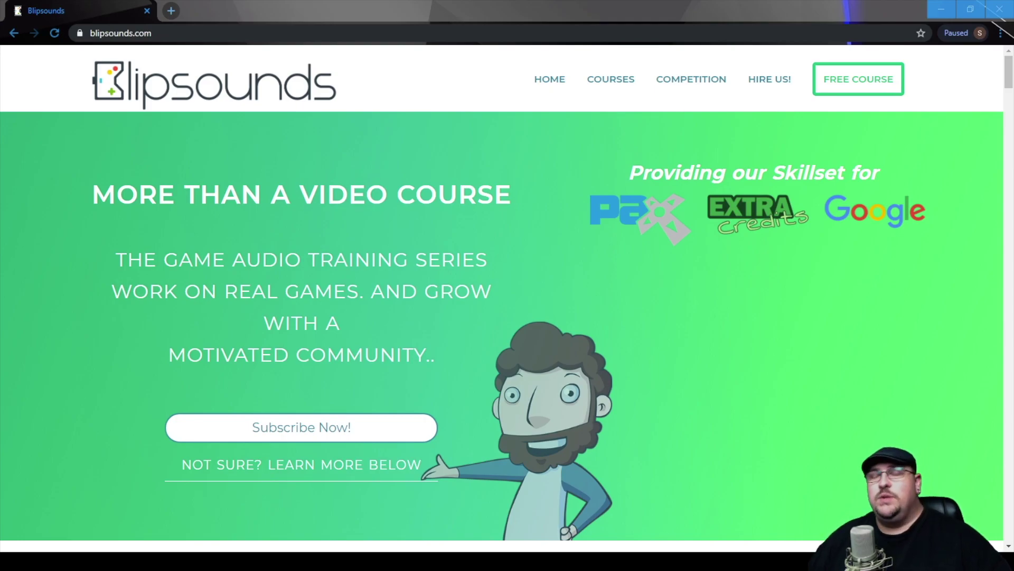
# Display the blipsounds.com home page in full screen in the web browser.
pyautogui.press('F11')
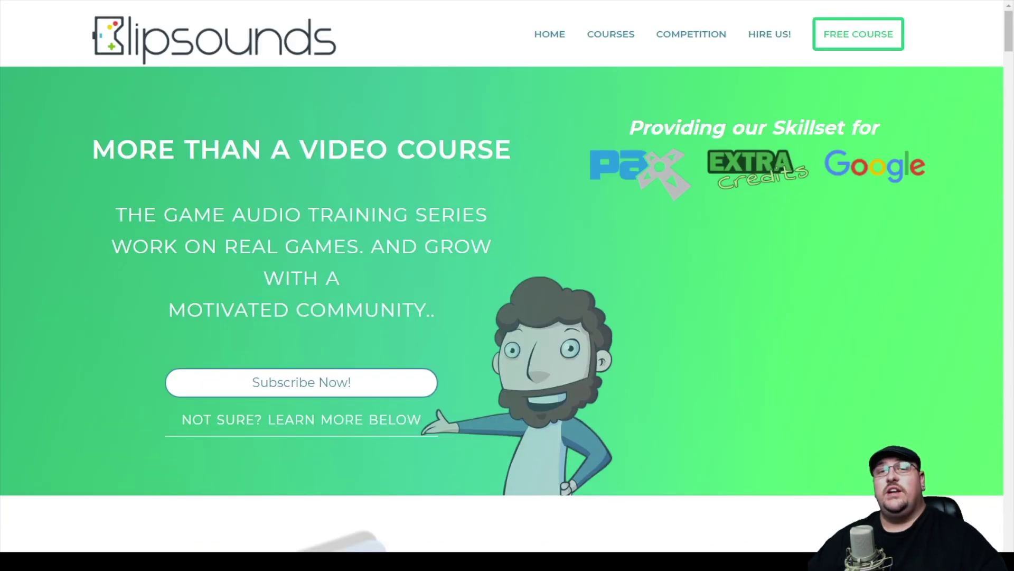